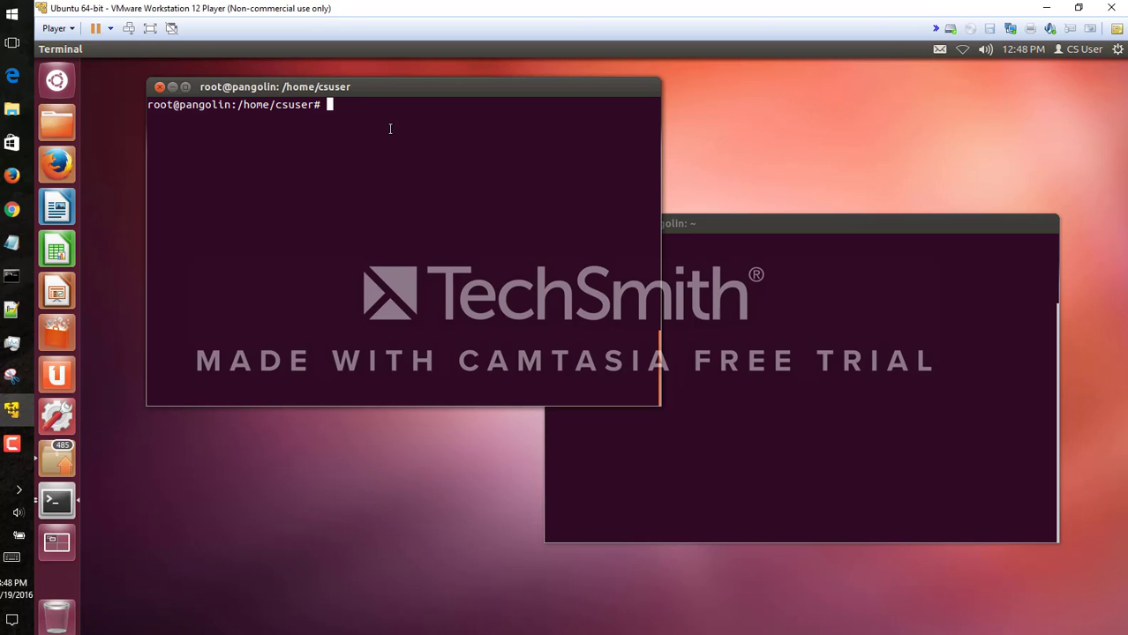
- Run bastille --assess in the root terminal to generate the hardening assessment report
{"action": "type", "text": "bastille "}
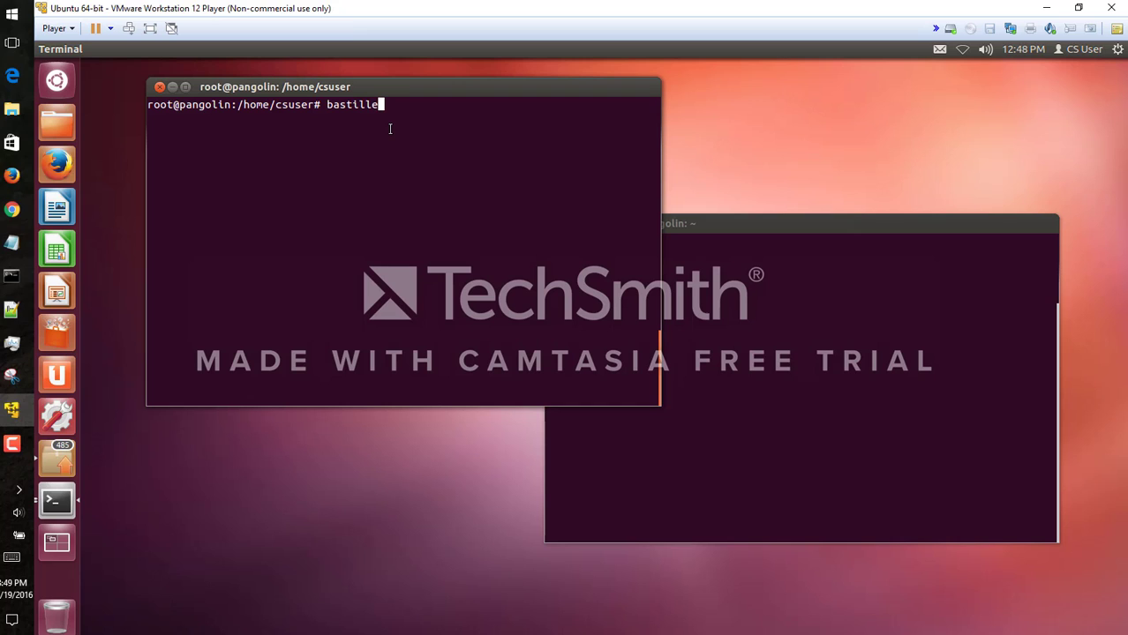
{"action": "type", "text": "--assess"}
{"action": "key", "text": "Return"}
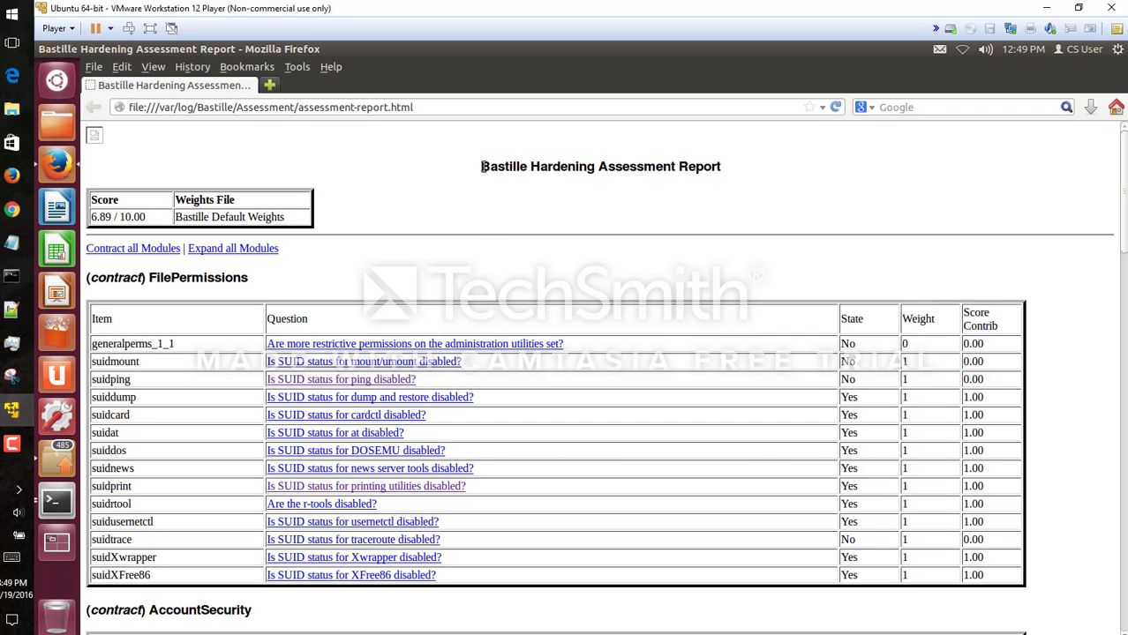
- Review the Bastille Hardening Assessment Report, examining the overall score and the question tables of the individual modules
{"action": "left_click_drag", "start_coordinate": [607, 167], "coordinate": [706, 168]}
{"action": "left_click", "coordinate": [159, 225]}
{"action": "left_click_drag", "start_coordinate": [147, 223], "coordinate": [99, 218]}
{"action": "left_click", "coordinate": [241, 216]}
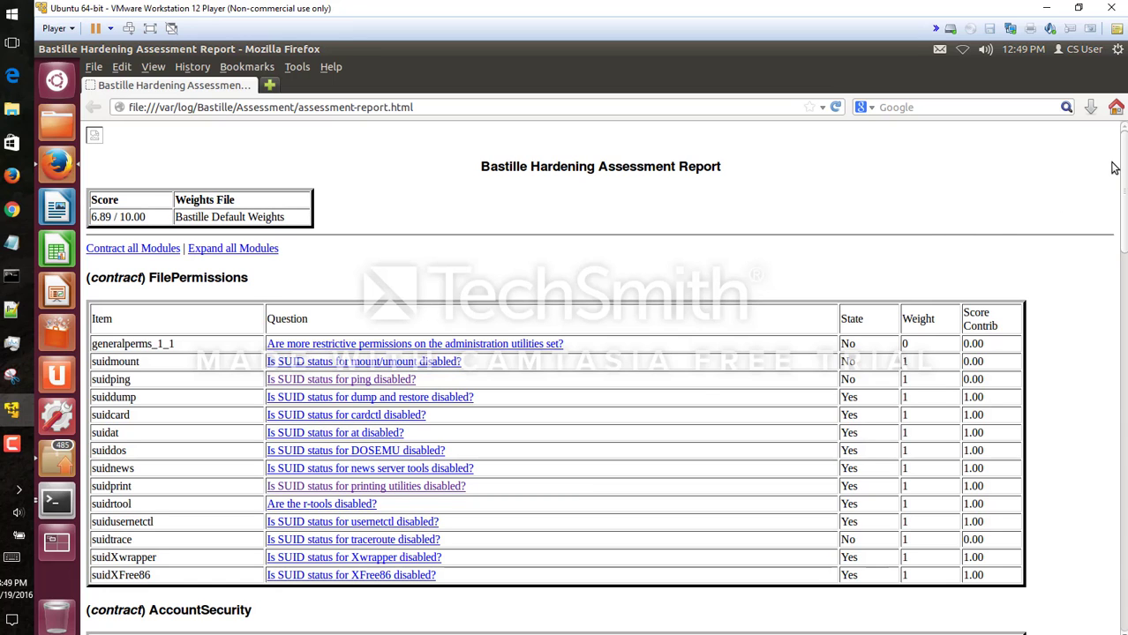
{"action": "scroll", "coordinate": [1123, 168], "scroll_direction": "down", "scroll_amount": 2}
{"action": "scroll", "coordinate": [1122, 172], "scroll_direction": "down", "scroll_amount": 6}
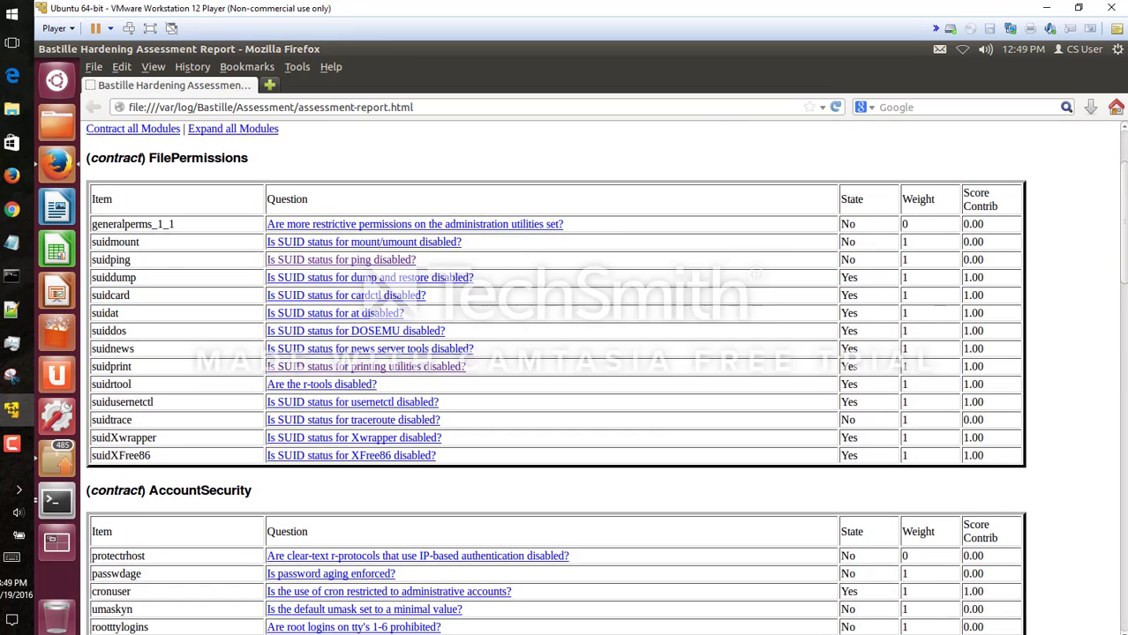
{"action": "scroll", "coordinate": [1122, 172], "scroll_direction": "down", "scroll_amount": 7}
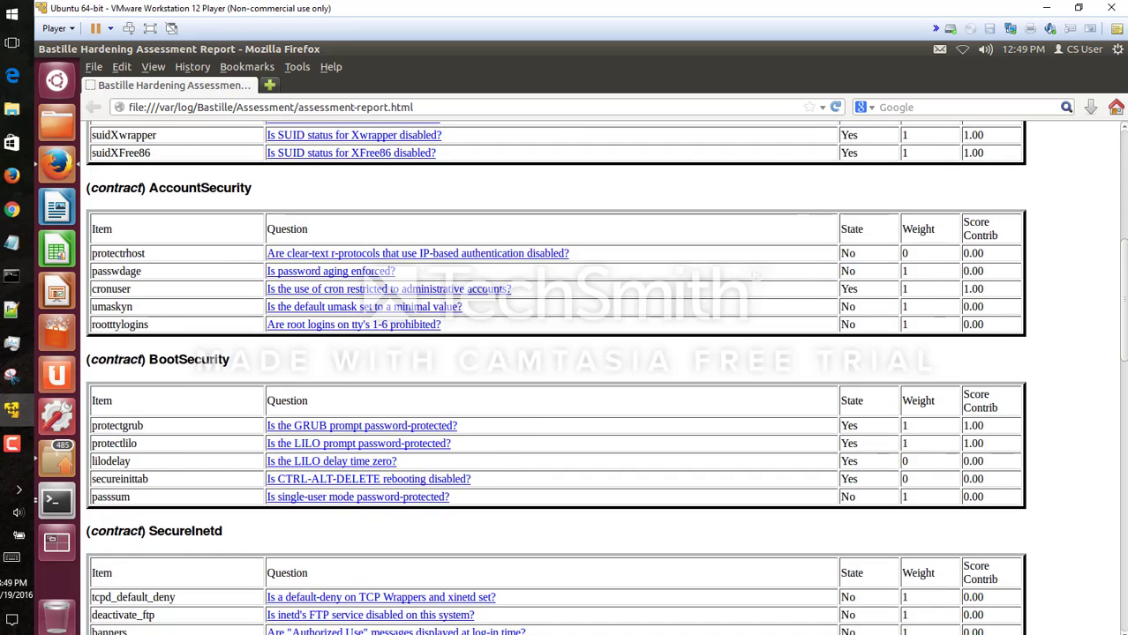
{"action": "scroll", "coordinate": [1017, 298], "scroll_direction": "up", "scroll_amount": 3}
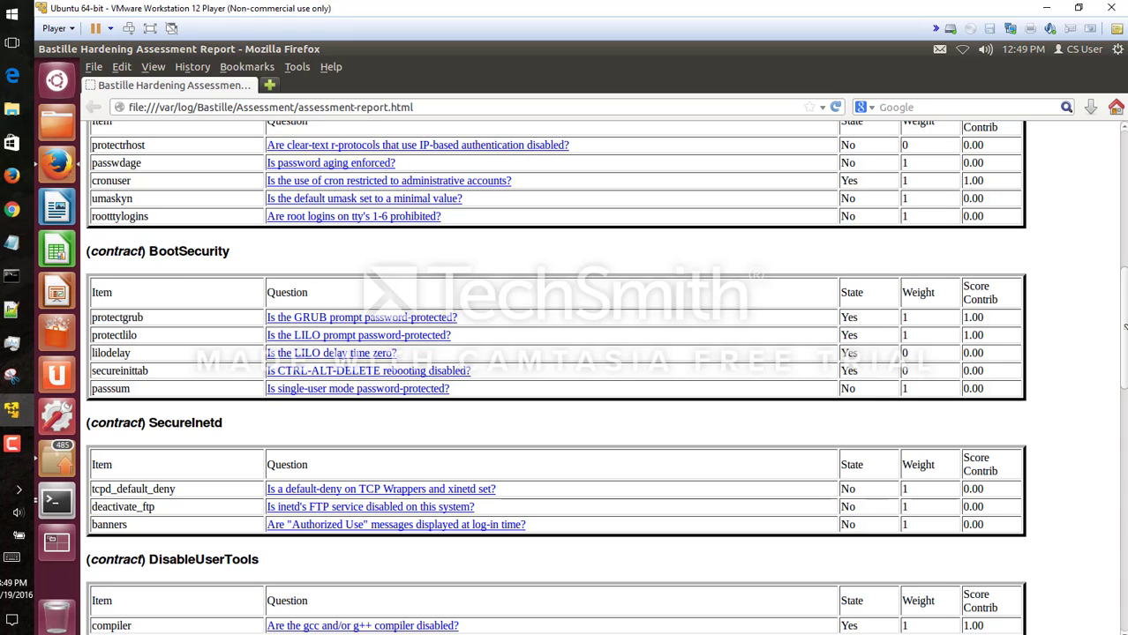
{"action": "scroll", "coordinate": [1125, 308], "scroll_direction": "up", "scroll_amount": 12}
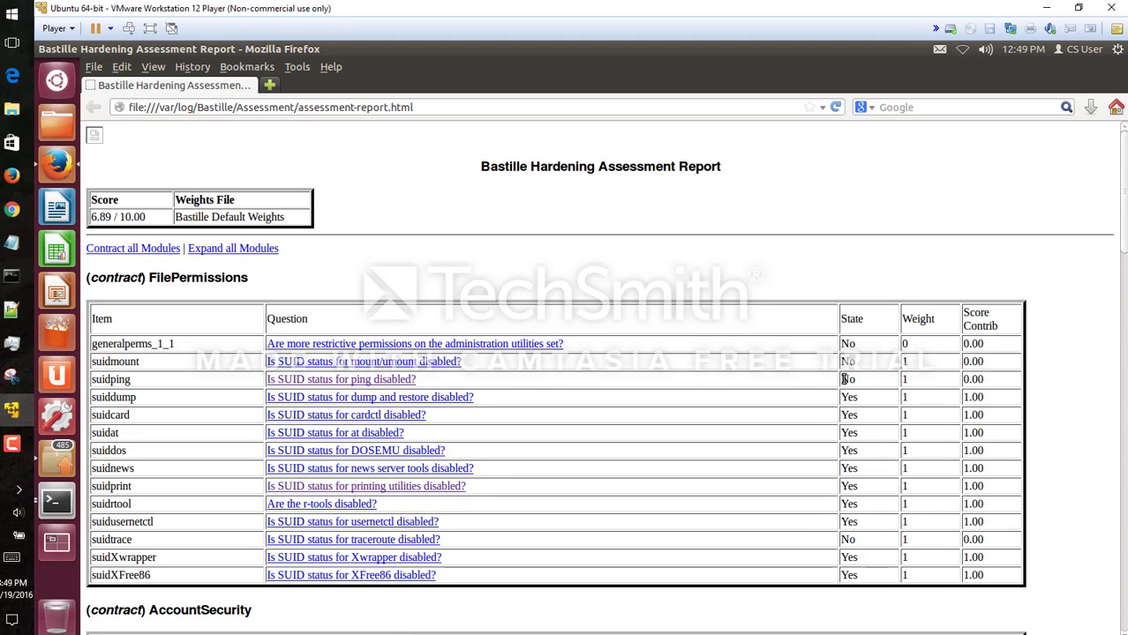
- Check the SUID states for ping and traceroute in the FilePermissions table, and close the report
{"action": "left_click_drag", "start_coordinate": [841, 380], "coordinate": [853, 378]}
{"action": "right_click", "coordinate": [874, 162]}
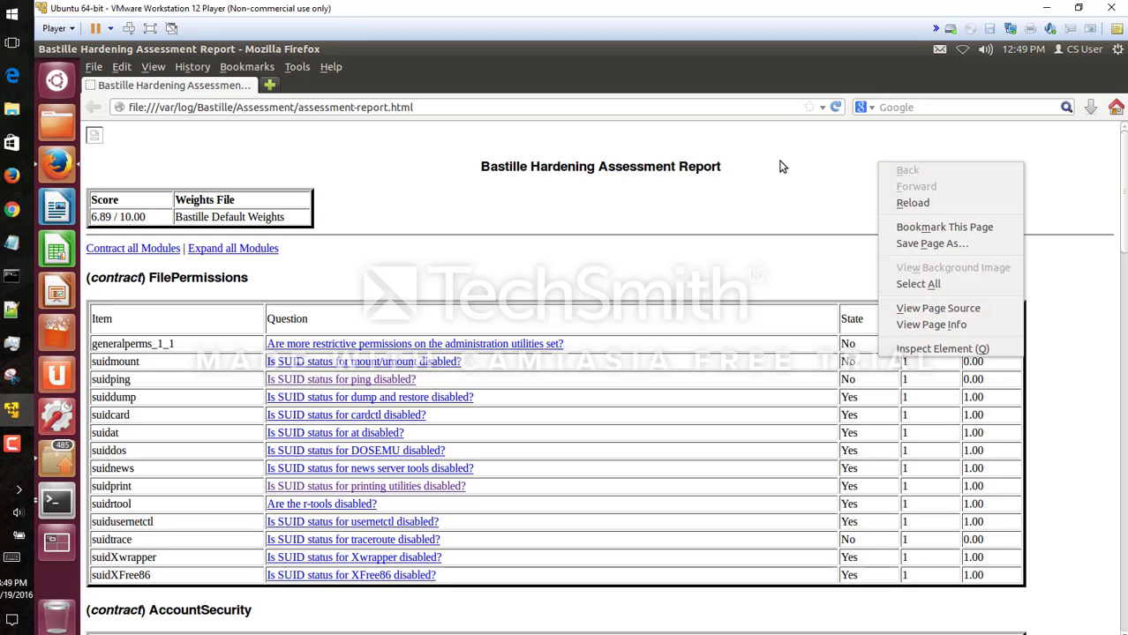
{"action": "left_click", "coordinate": [780, 166]}
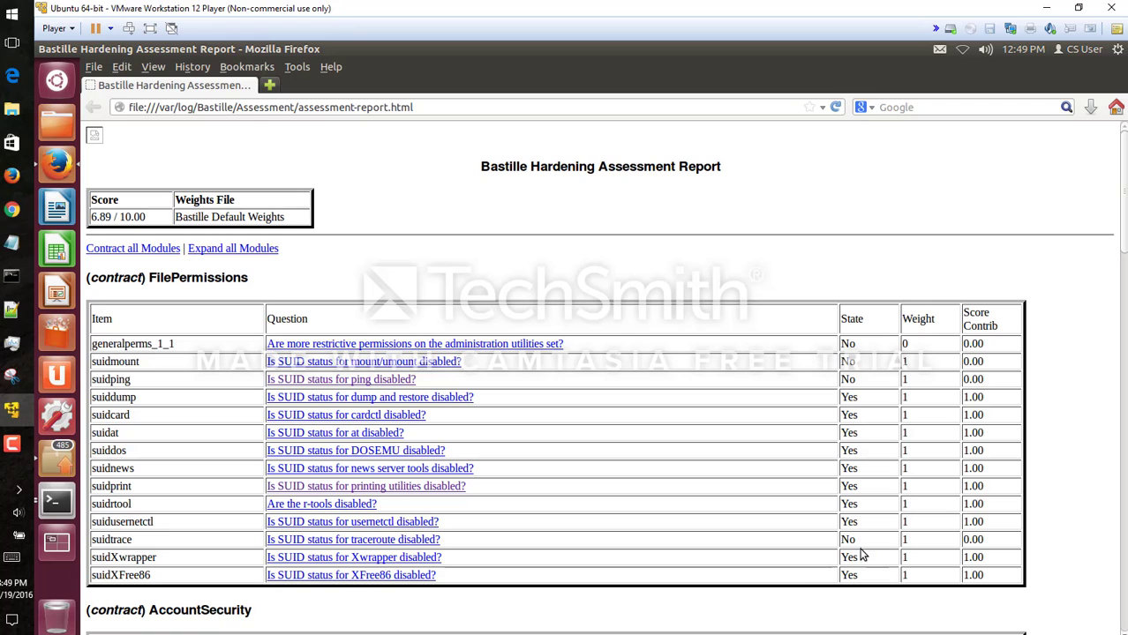
{"action": "right_click", "coordinate": [670, 190]}
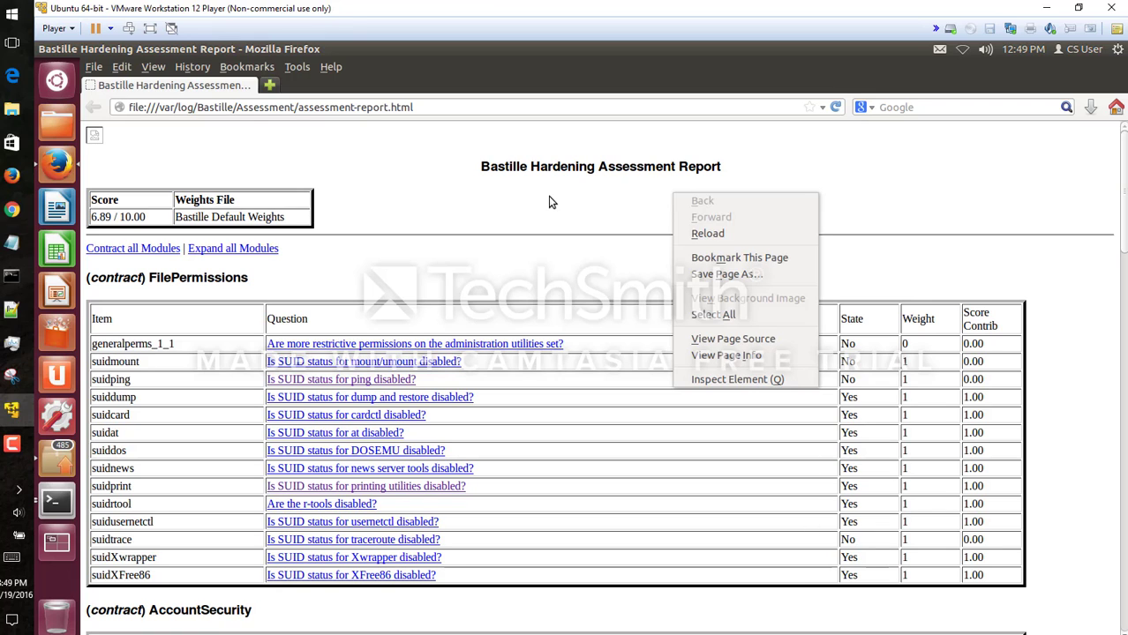
{"action": "left_click", "coordinate": [548, 196]}
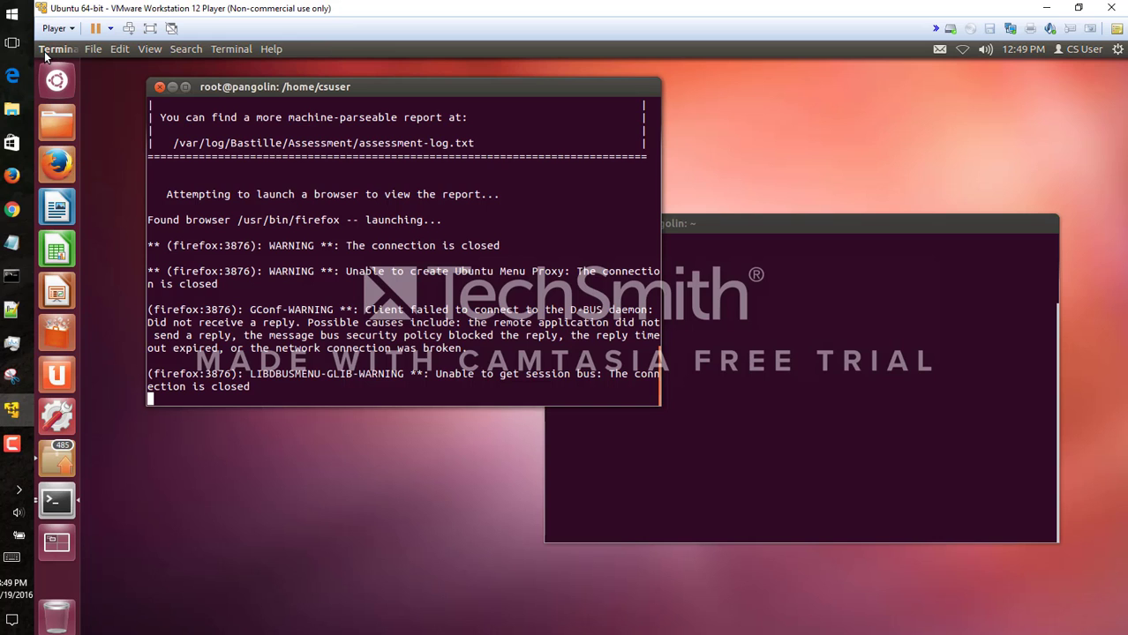
{"action": "left_click", "coordinate": [44, 50]}
- Launch the Bastille configuration interface from the root terminal with the bastille command and move its window fully into view
{"action": "left_click_drag", "start_coordinate": [315, 87], "coordinate": [294, 86]}
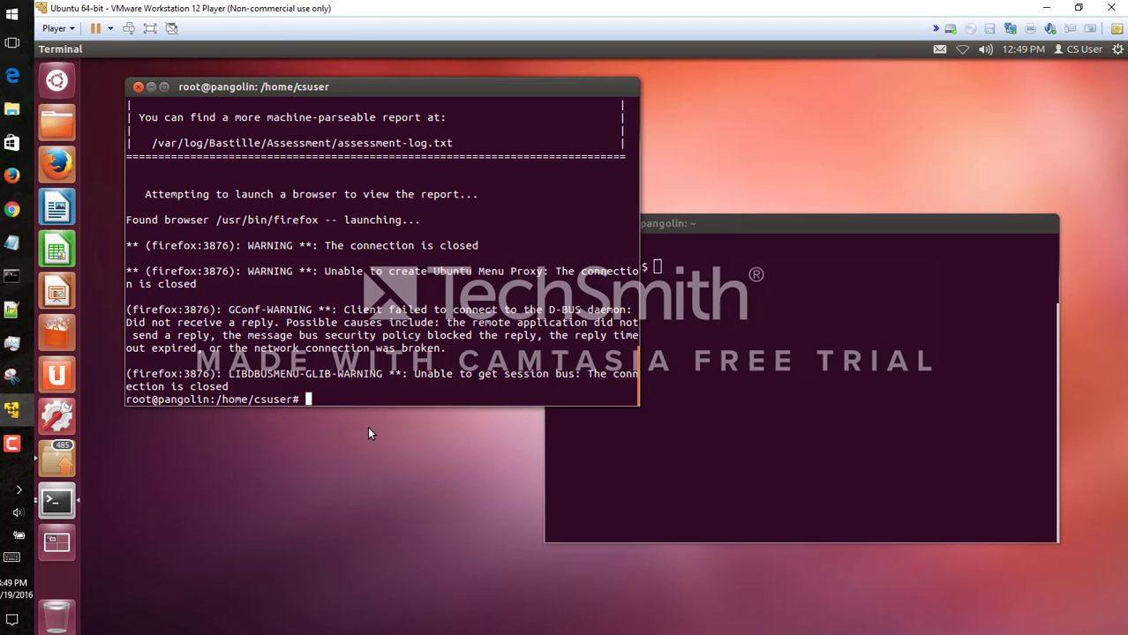
{"action": "type", "text": "bastille"}
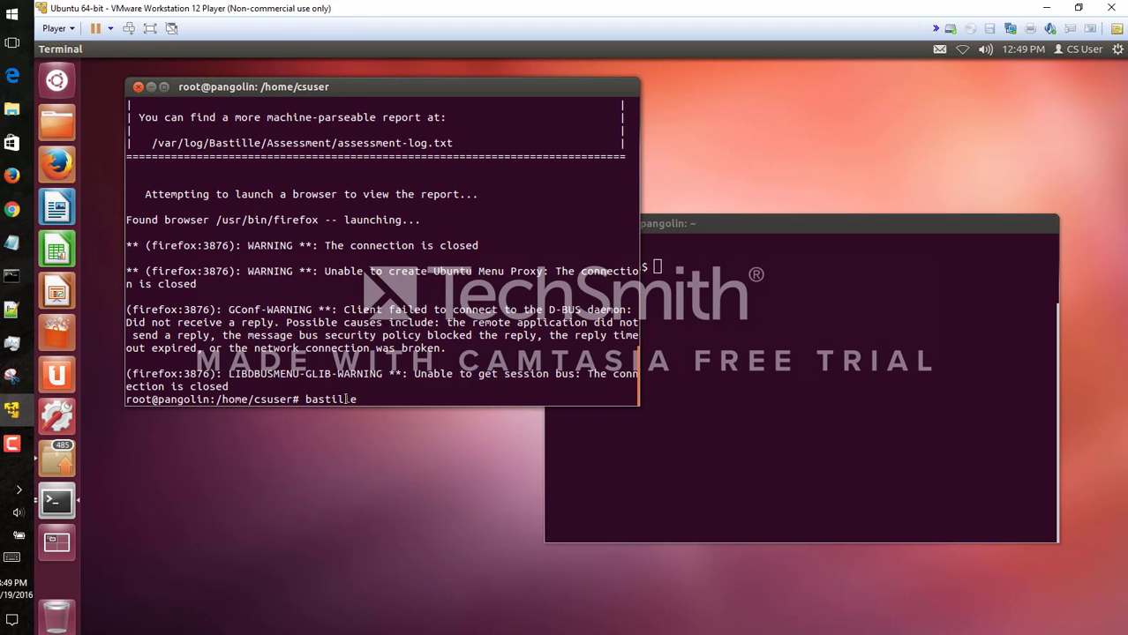
{"action": "key", "text": "Return"}
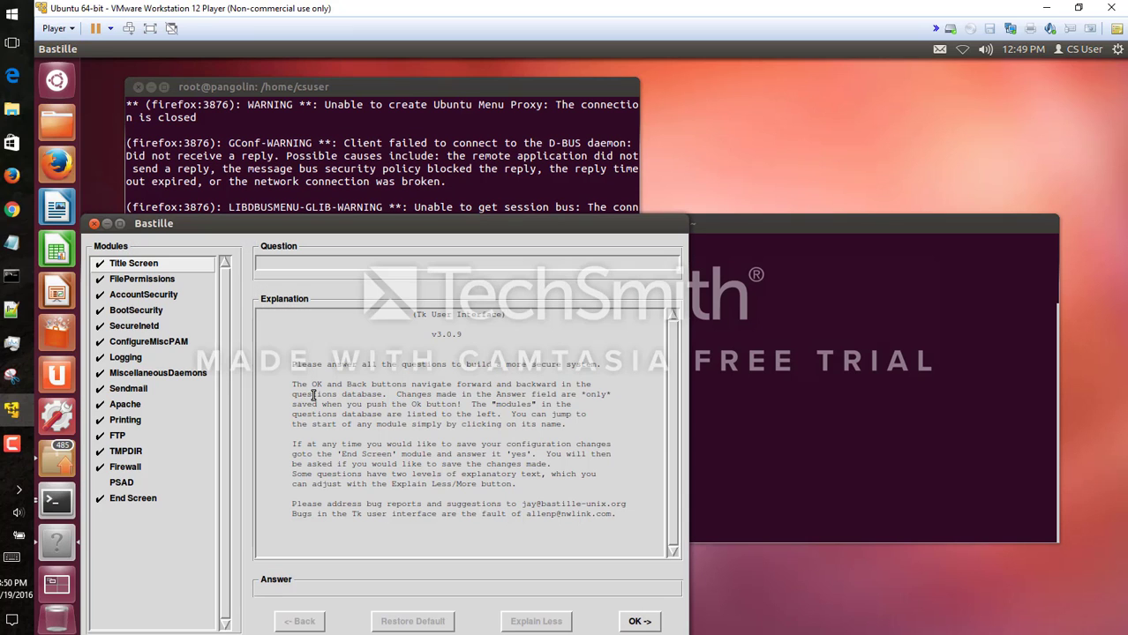
{"action": "left_click_drag", "start_coordinate": [385, 222], "coordinate": [471, 111]}
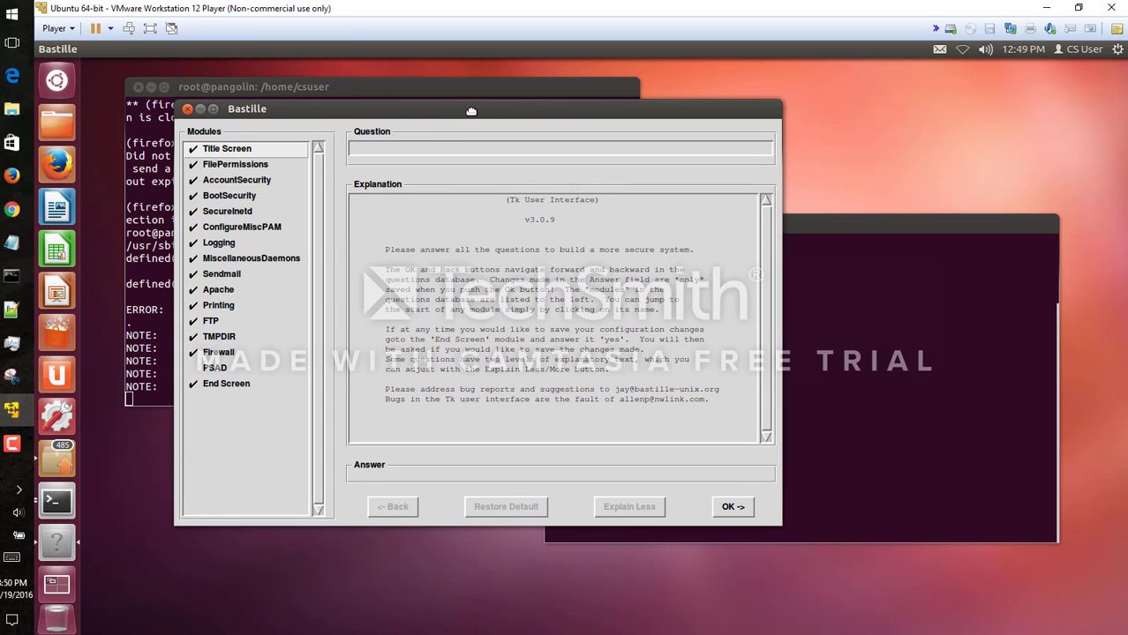
- Answer the FilePermissions questions with No for administration utilities and mount/umount, and Yes for disabling SUID on ping and traceroute
{"action": "left_click", "coordinate": [234, 165]}
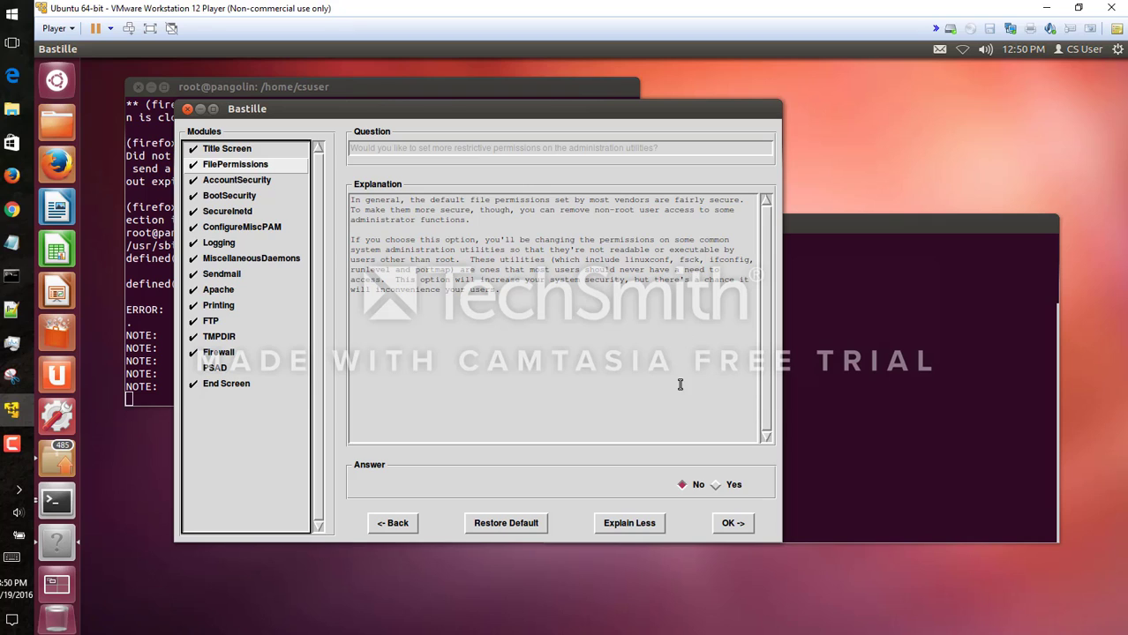
{"action": "left_click_drag", "start_coordinate": [570, 302], "coordinate": [331, 195]}
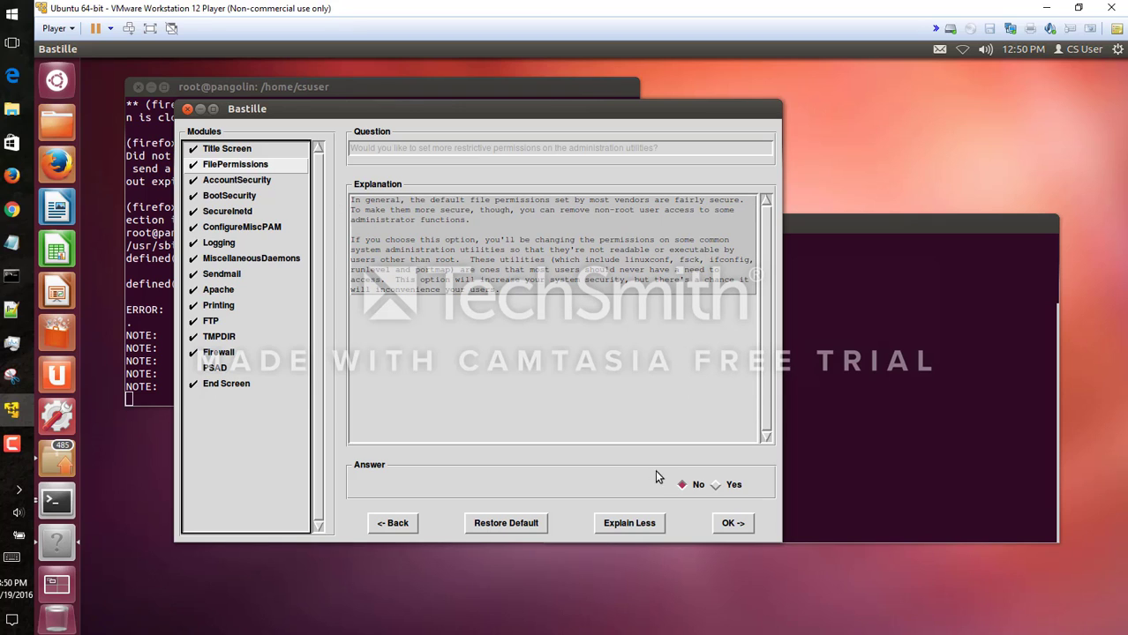
{"action": "left_click", "coordinate": [740, 525]}
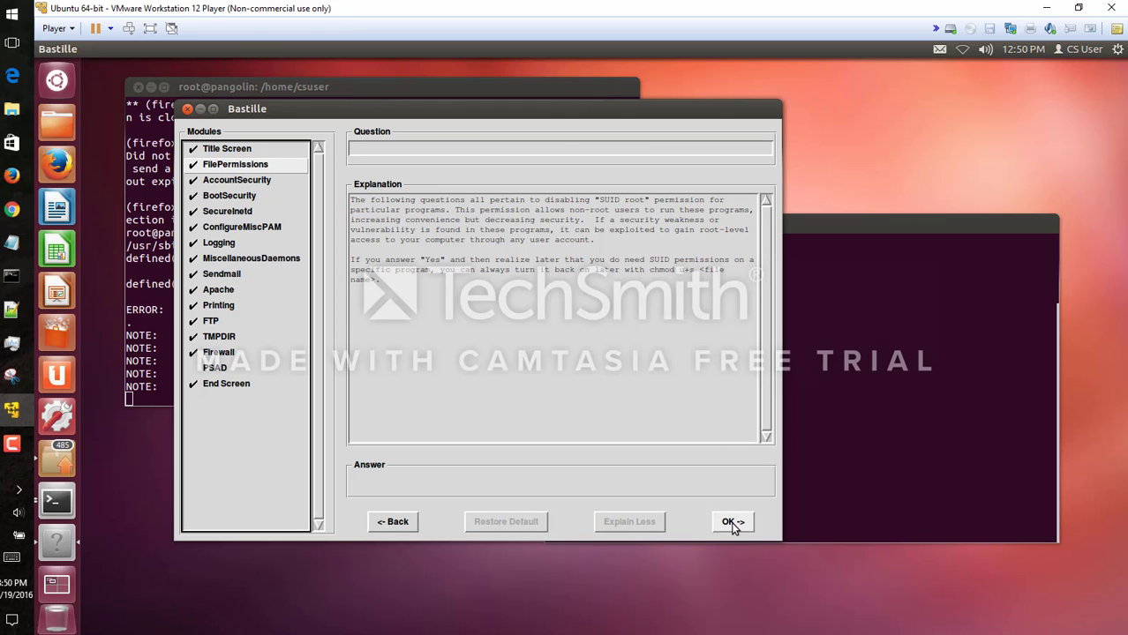
{"action": "left_click", "coordinate": [732, 524]}
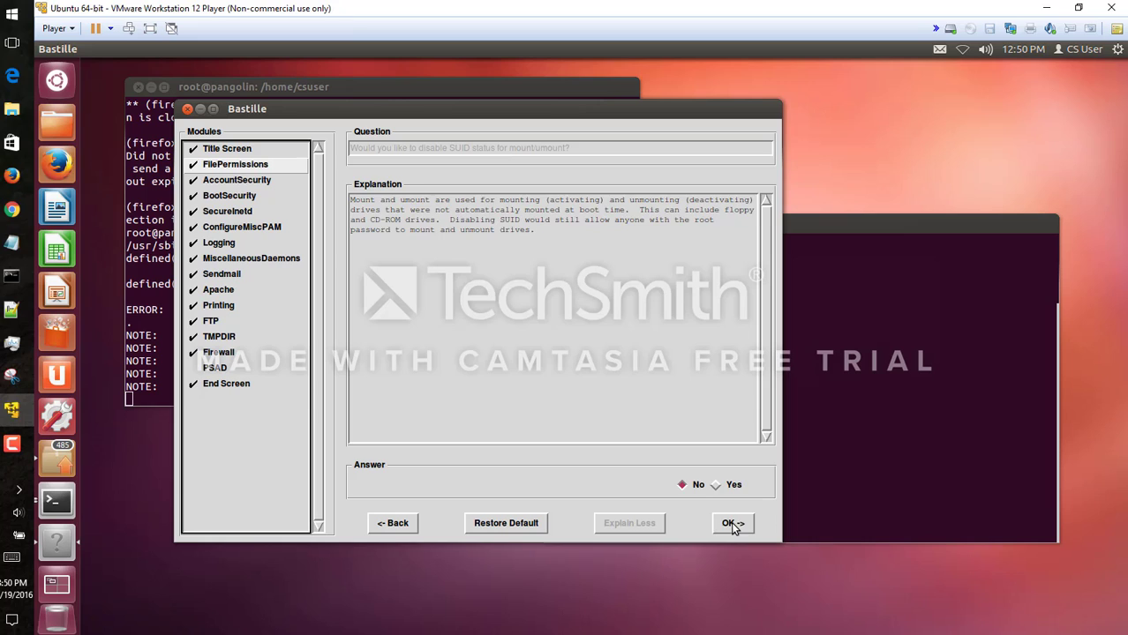
{"action": "left_click", "coordinate": [731, 525]}
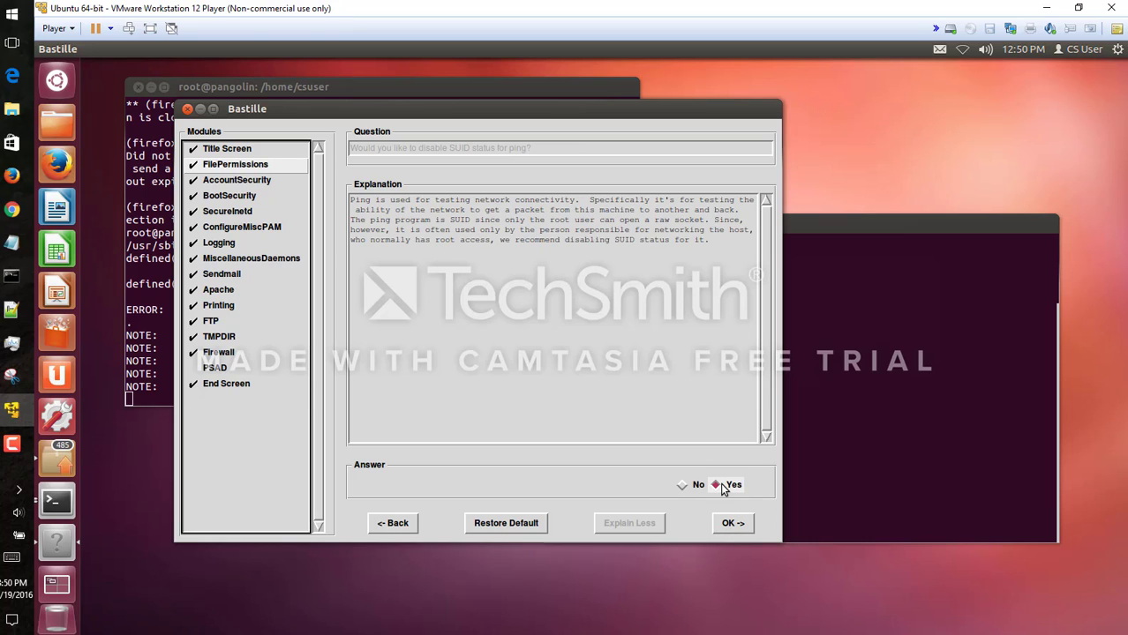
{"action": "left_click", "coordinate": [738, 524]}
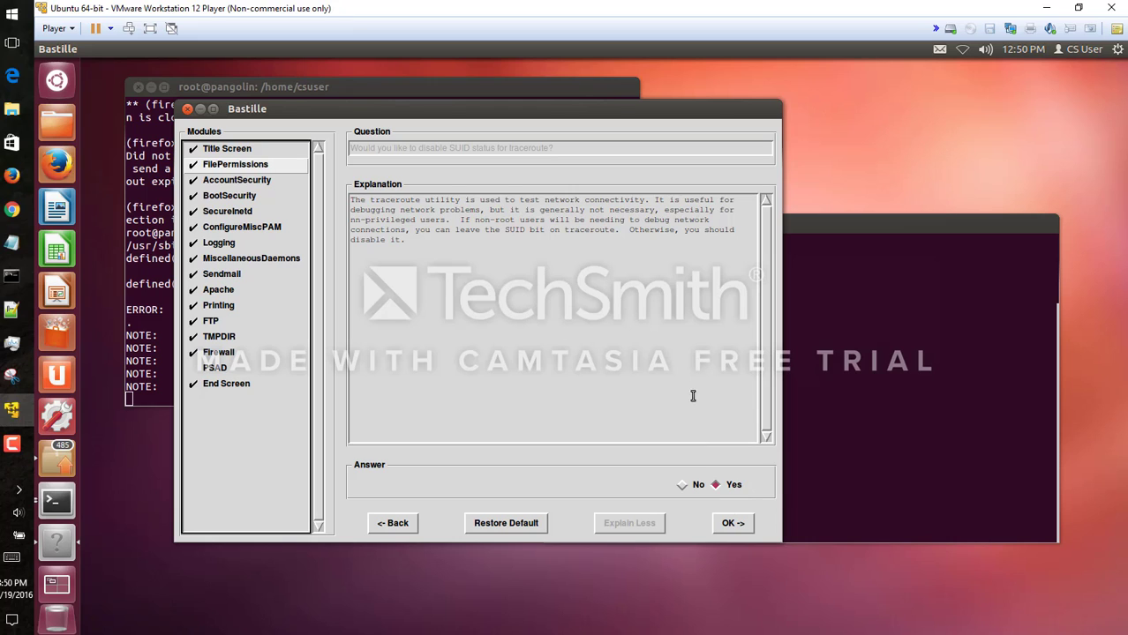
{"action": "left_click", "coordinate": [720, 524]}
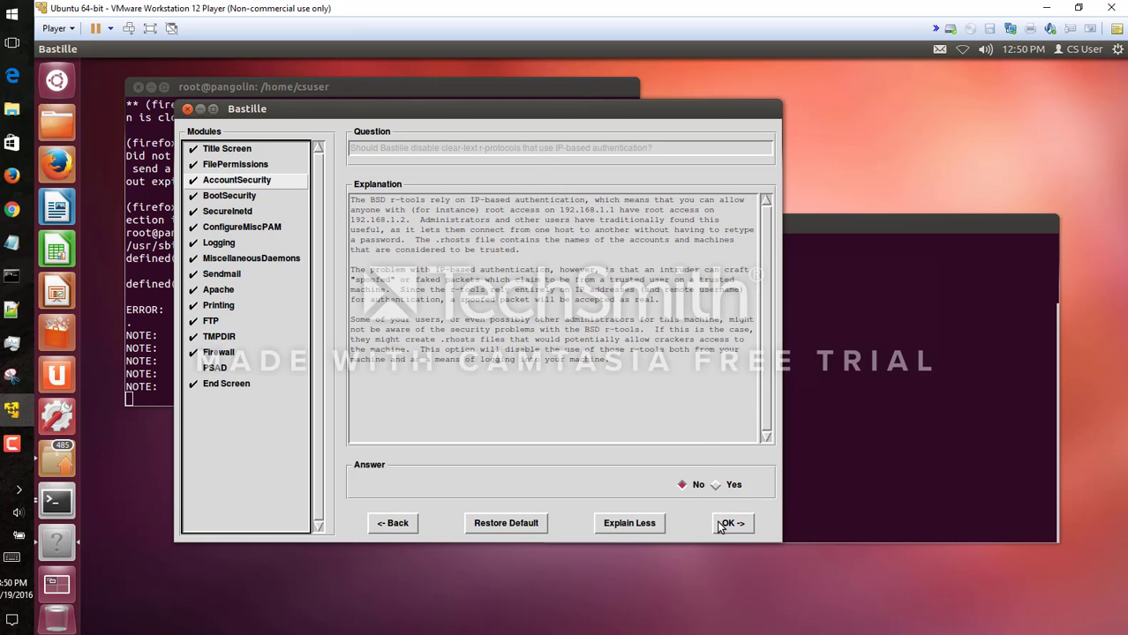
- Answer Yes on the End Screen to finish making changes, and save the Bastille configuration
{"action": "left_click", "coordinate": [210, 384]}
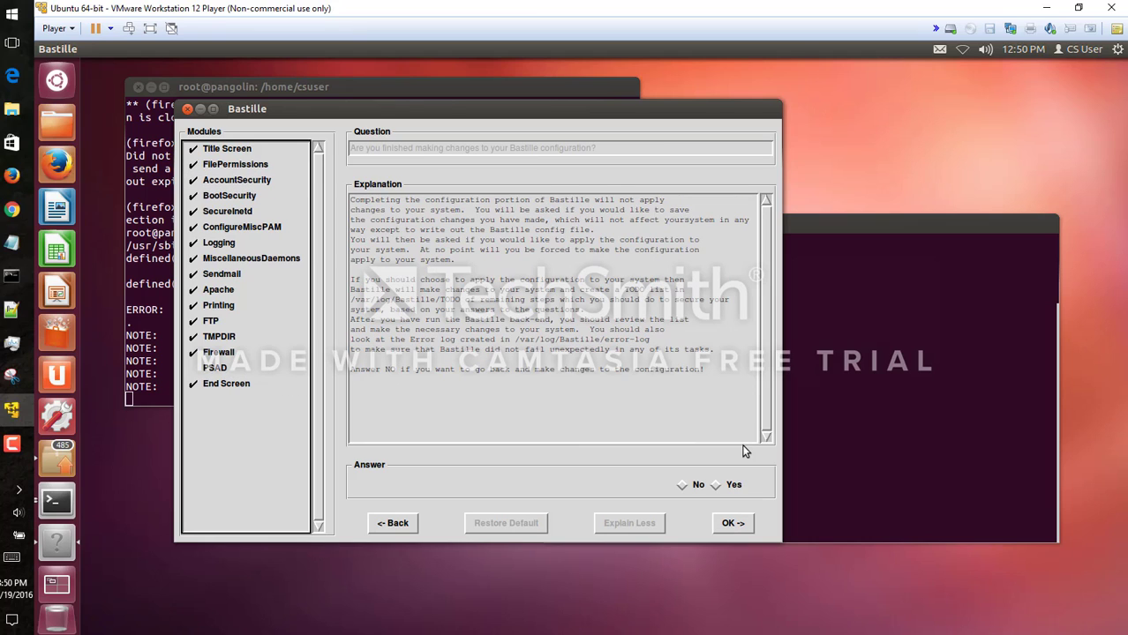
{"action": "left_click", "coordinate": [716, 486]}
{"action": "left_click", "coordinate": [732, 523]}
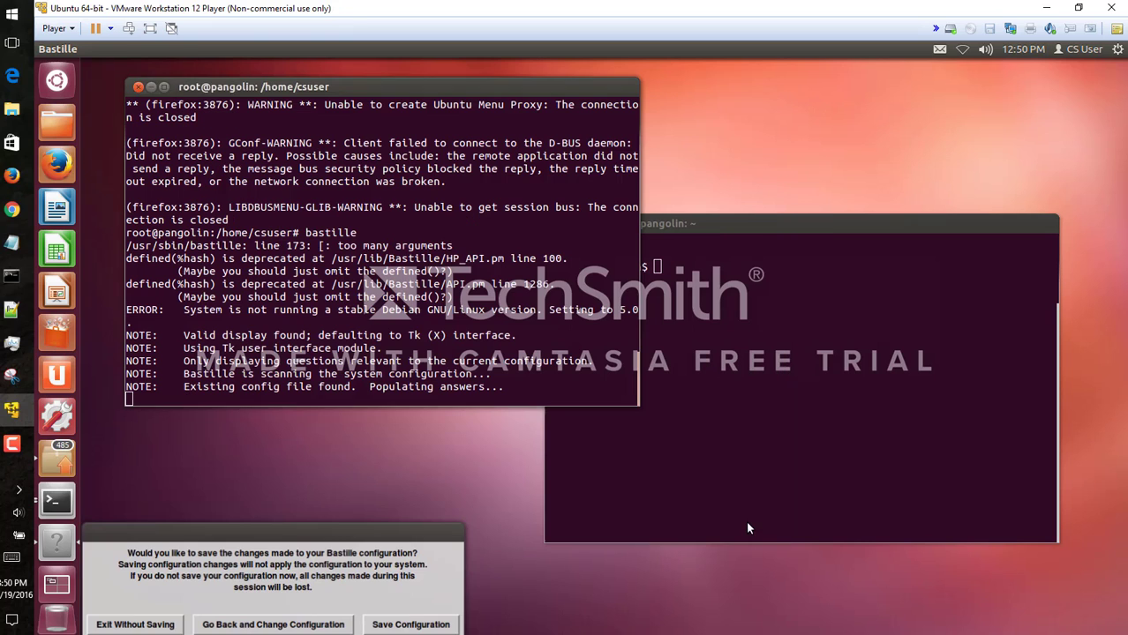
{"action": "left_click", "coordinate": [390, 625]}
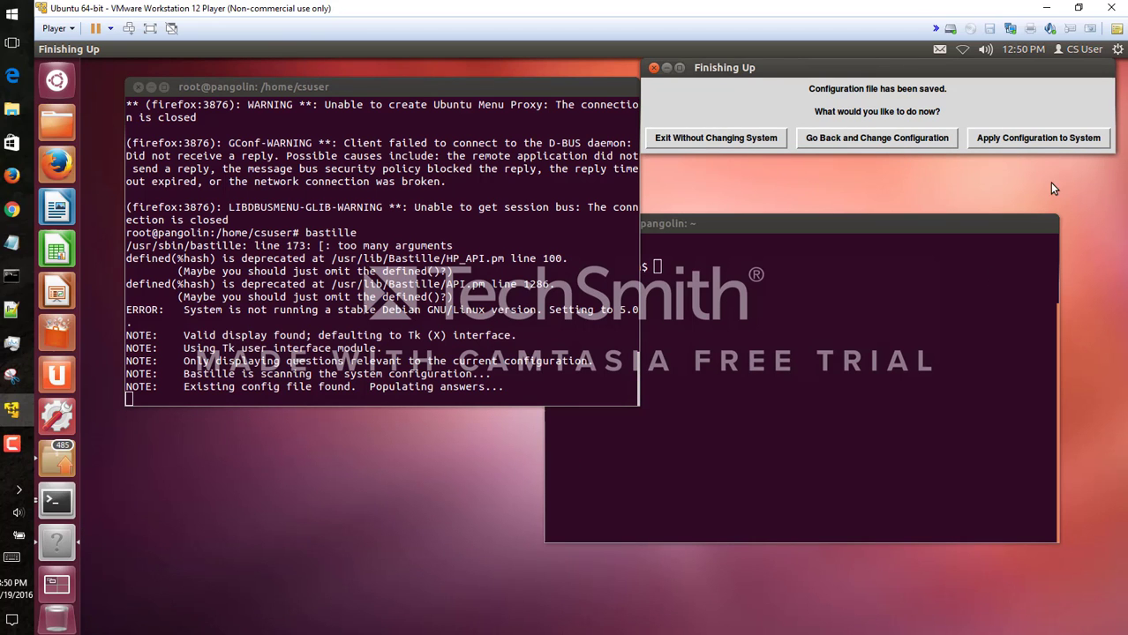
- Apply the saved configuration to the system and clear the root terminal
{"action": "left_click", "coordinate": [1038, 138]}
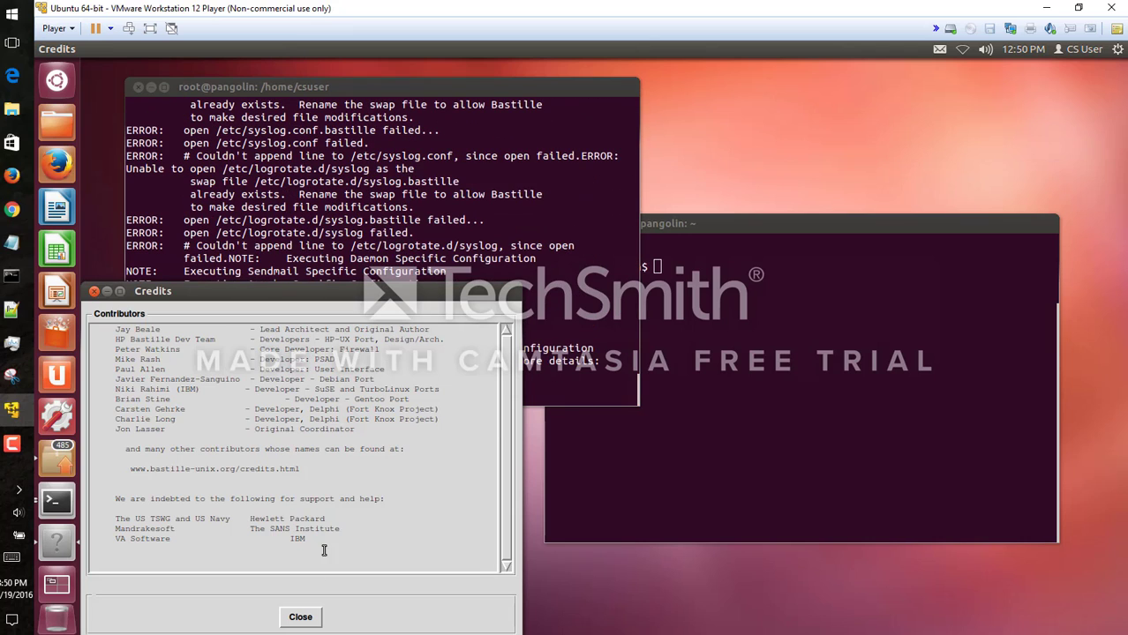
{"action": "left_click", "coordinate": [300, 617]}
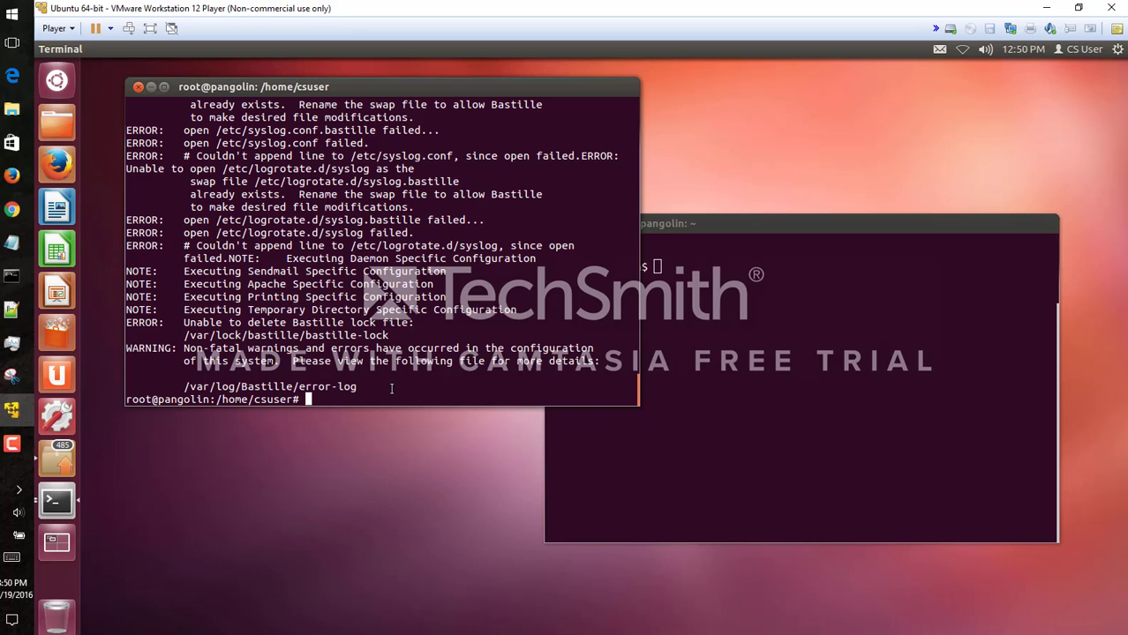
{"action": "type", "text": "clear"}
{"action": "key", "text": "Return"}
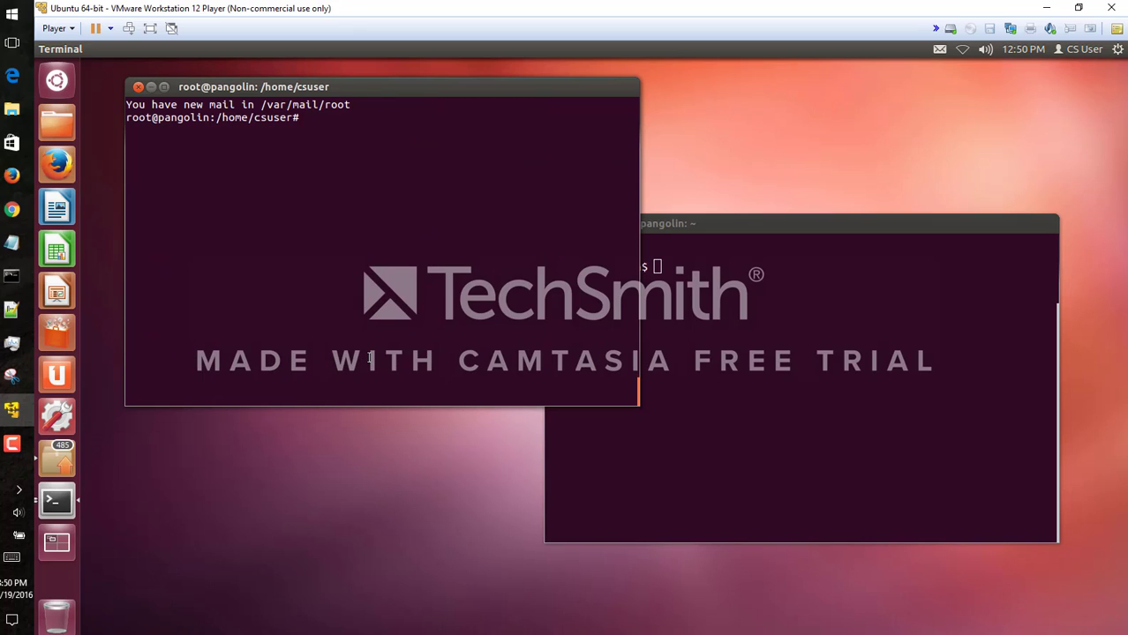
- Test ping as the non-root user by running ping google.com in the other terminal
{"action": "left_click", "coordinate": [710, 231]}
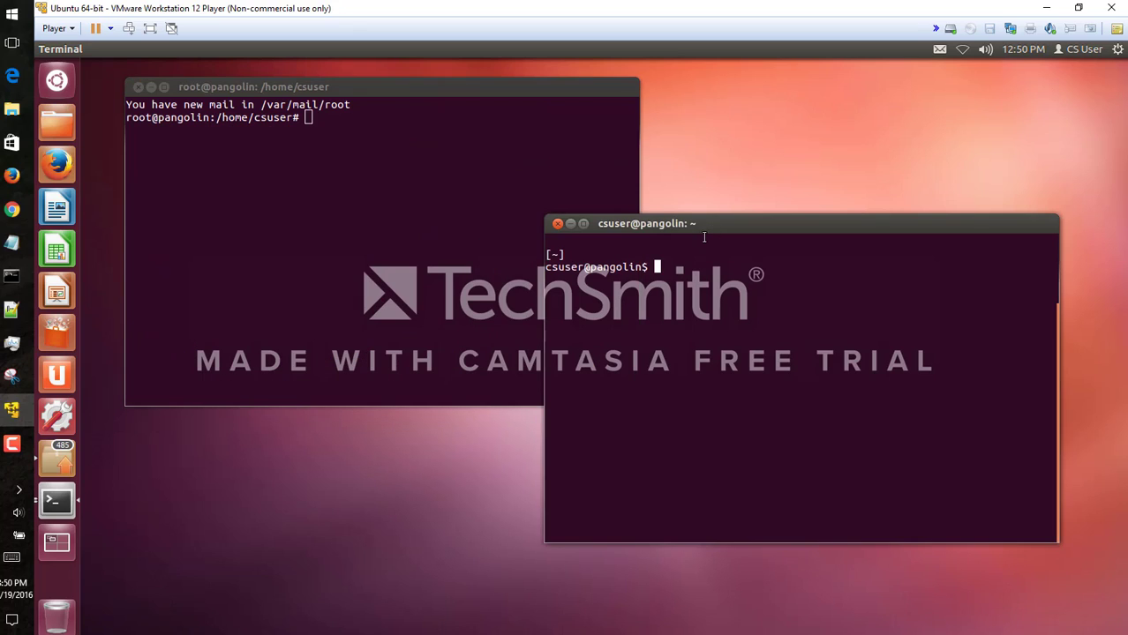
{"action": "type", "text": "ping google.com"}
{"action": "key", "text": "Return"}
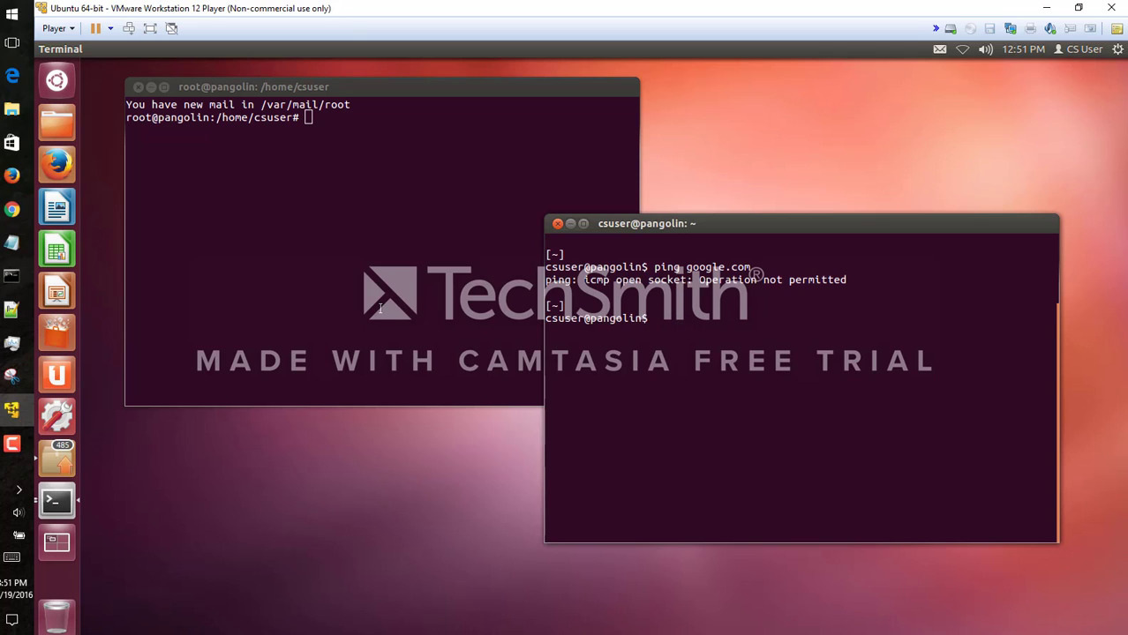
- Rerun bastille --assess in the root terminal to produce an updated assessment report
{"action": "left_click", "coordinate": [359, 133]}
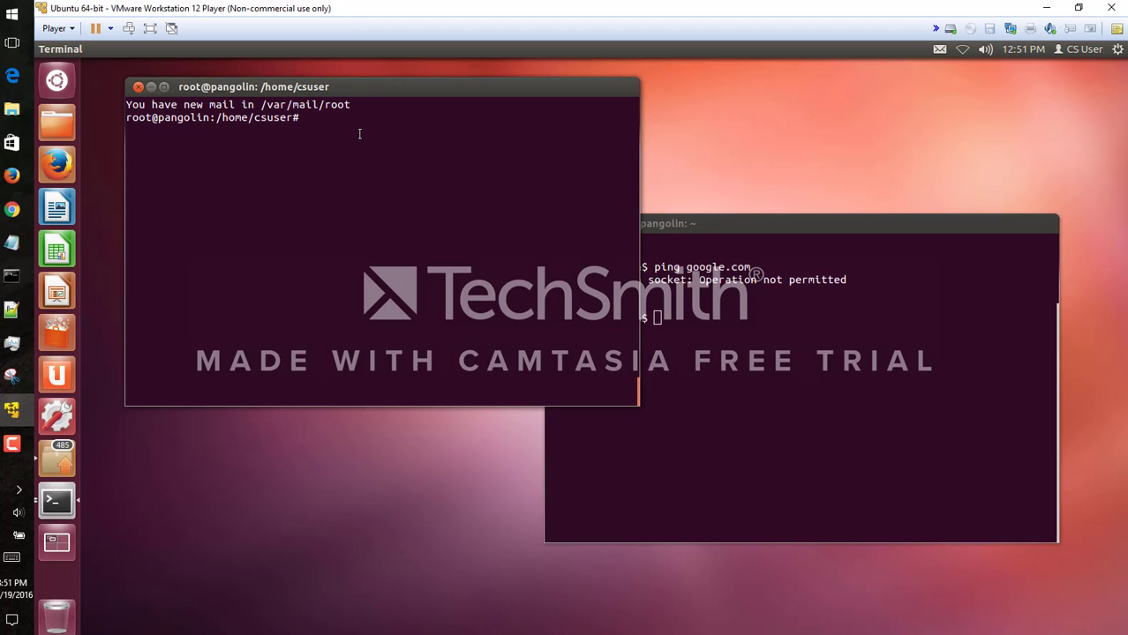
{"action": "type", "text": "bastille --assess"}
{"action": "key", "text": "Return"}
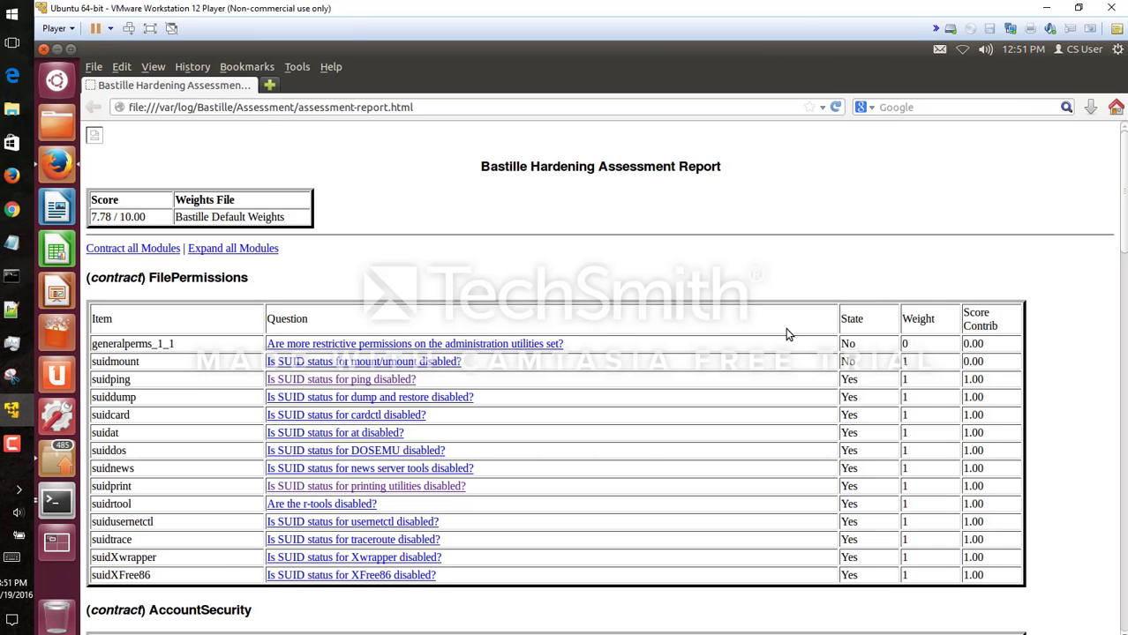
- Check the suidping and suidtrace states in the updated FilePermissions table
{"action": "double_click", "coordinate": [848, 379]}
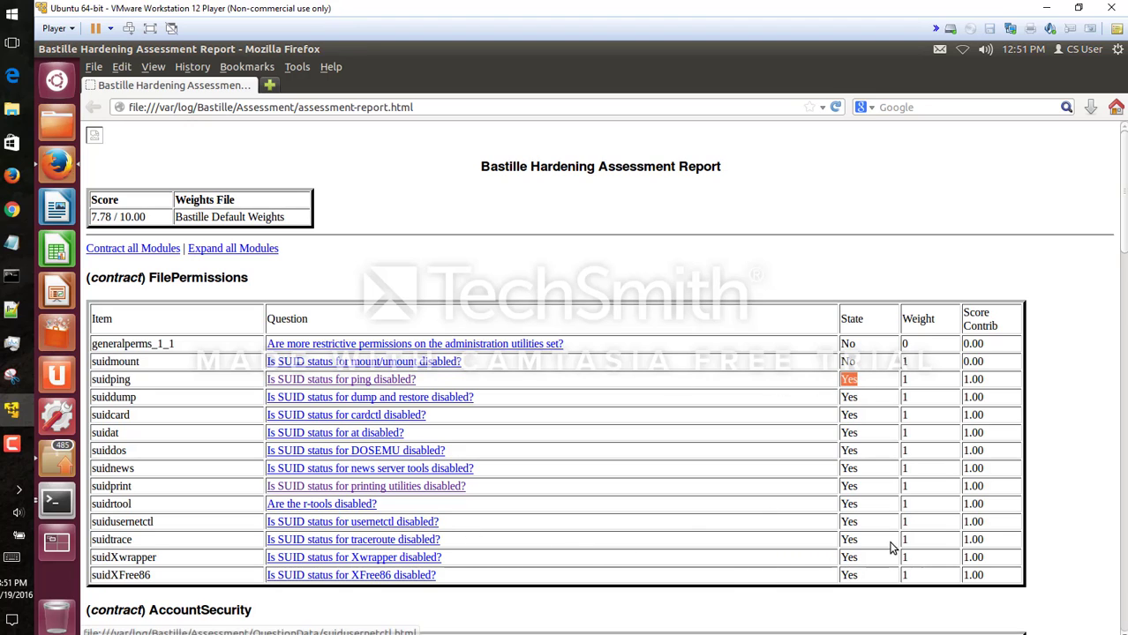
{"action": "double_click", "coordinate": [849, 540]}
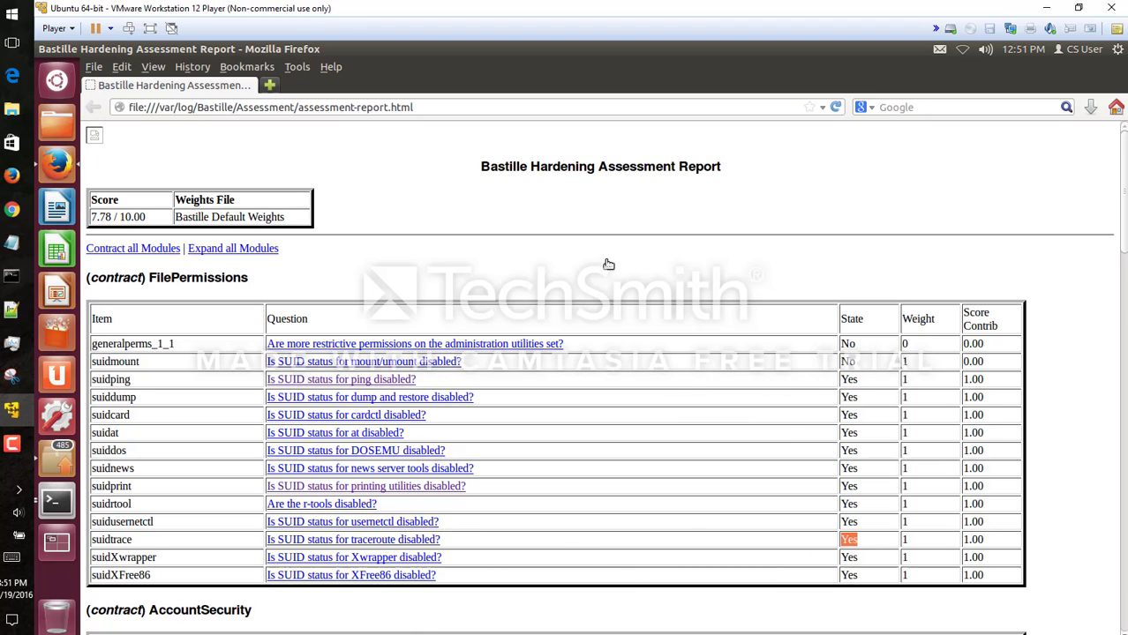
{"action": "left_click", "coordinate": [496, 181]}
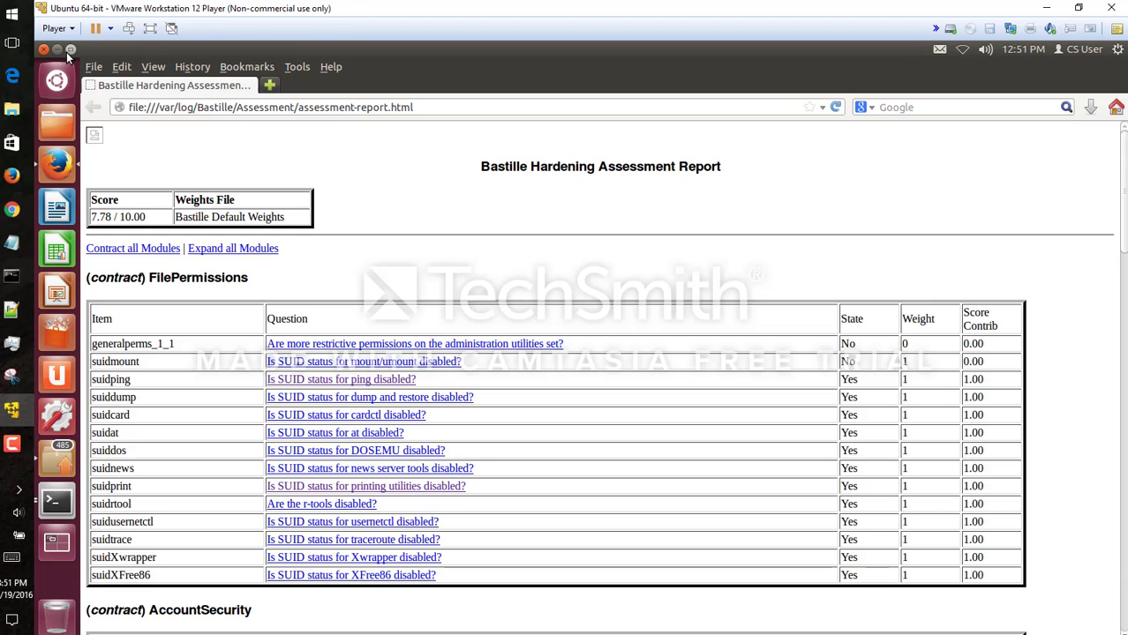
- Minimize the assessment report to suspend the running bastille --assess process in the root terminal and clear its screen
{"action": "left_click", "coordinate": [57, 48]}
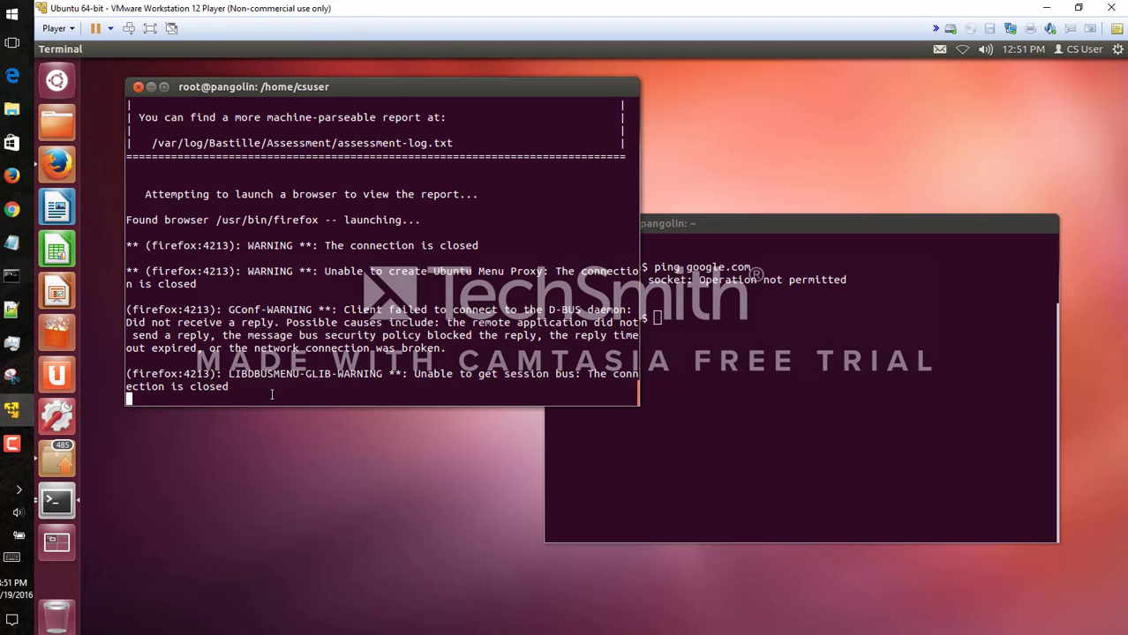
{"action": "key", "text": "ctrl+z"}
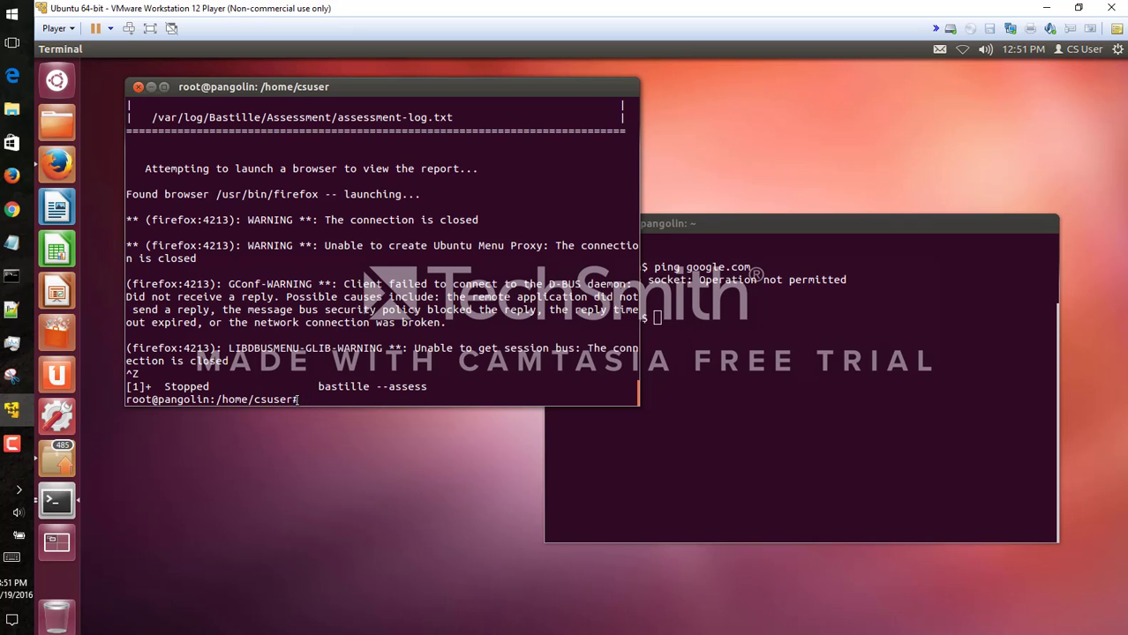
{"action": "type", "text": "clear"}
{"action": "key", "text": "Return"}
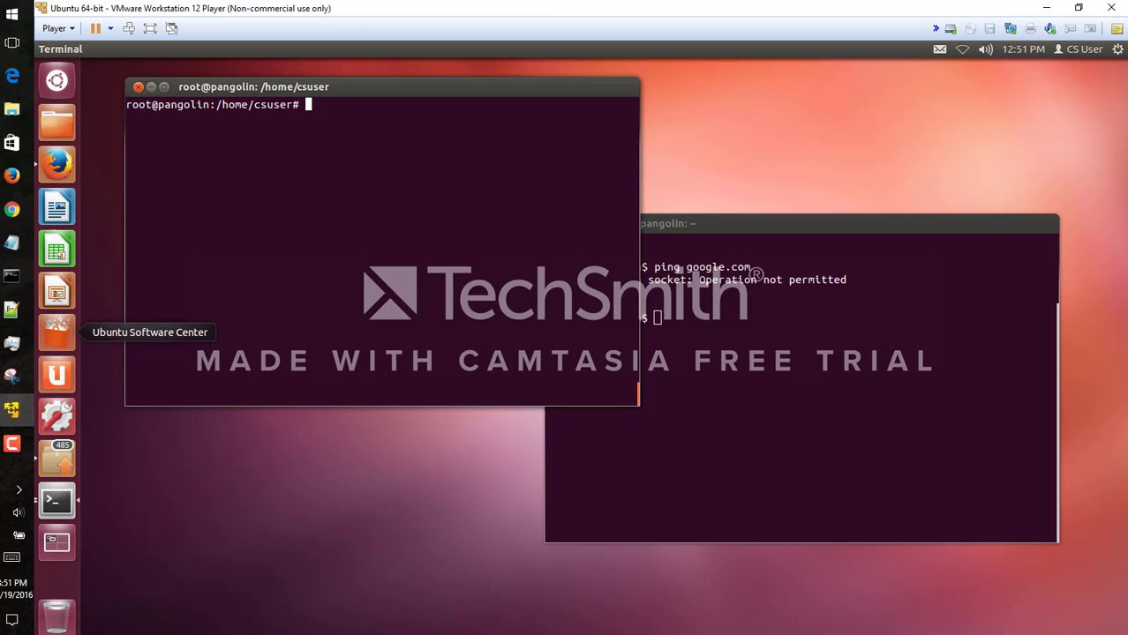
- Revert the Bastille hardening changes by running bastille -r in the root terminal
{"action": "key", "text": "F10"}
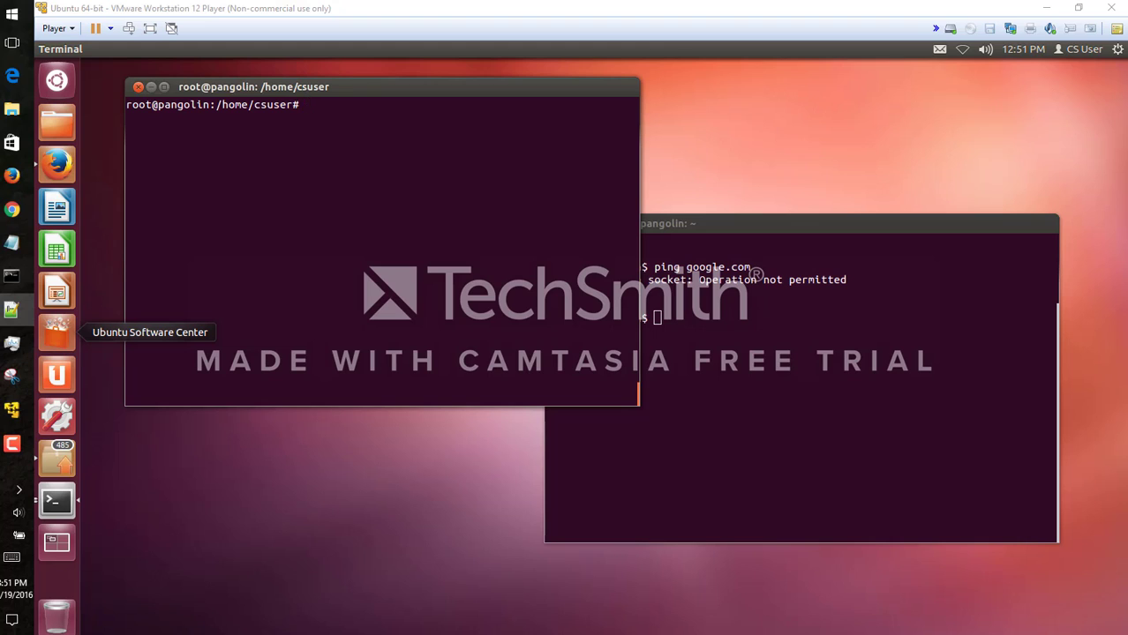
{"action": "left_click", "coordinate": [345, 115]}
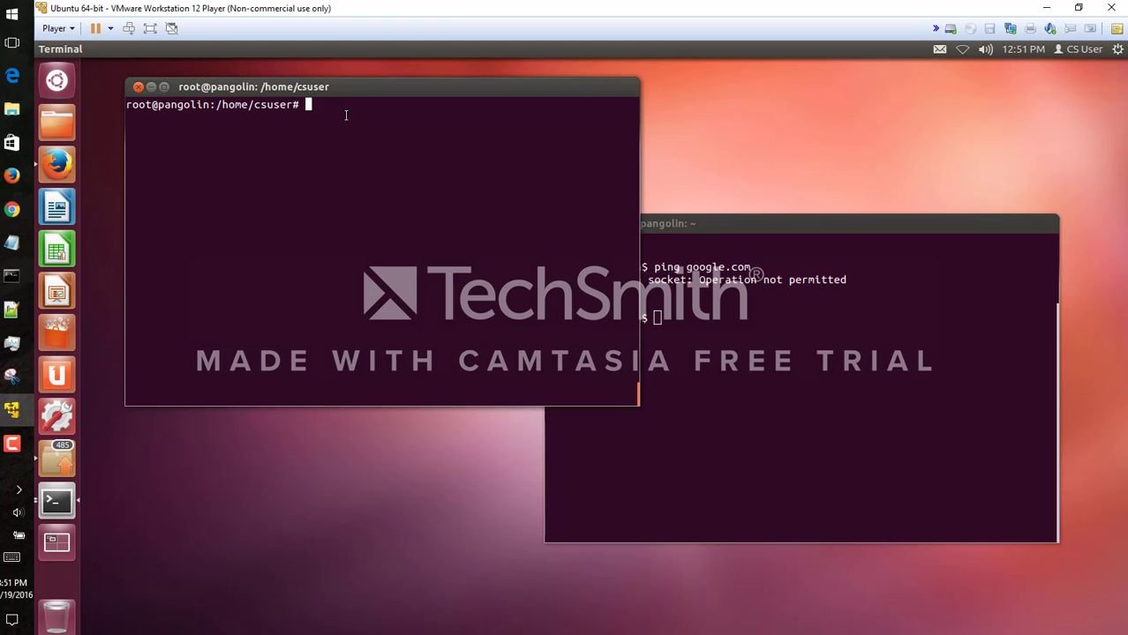
{"action": "type", "text": "bastille -r"}
{"action": "key", "text": "Return"}
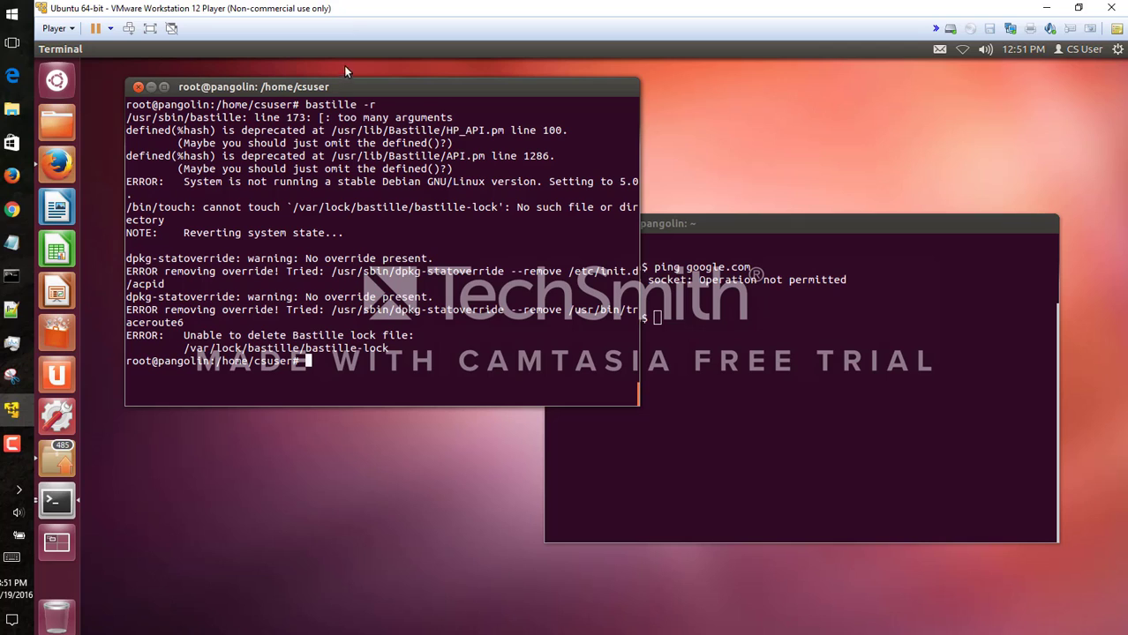
- Retest ping as the non-root user by running ping google.com in the other terminal
{"action": "left_click", "coordinate": [814, 226]}
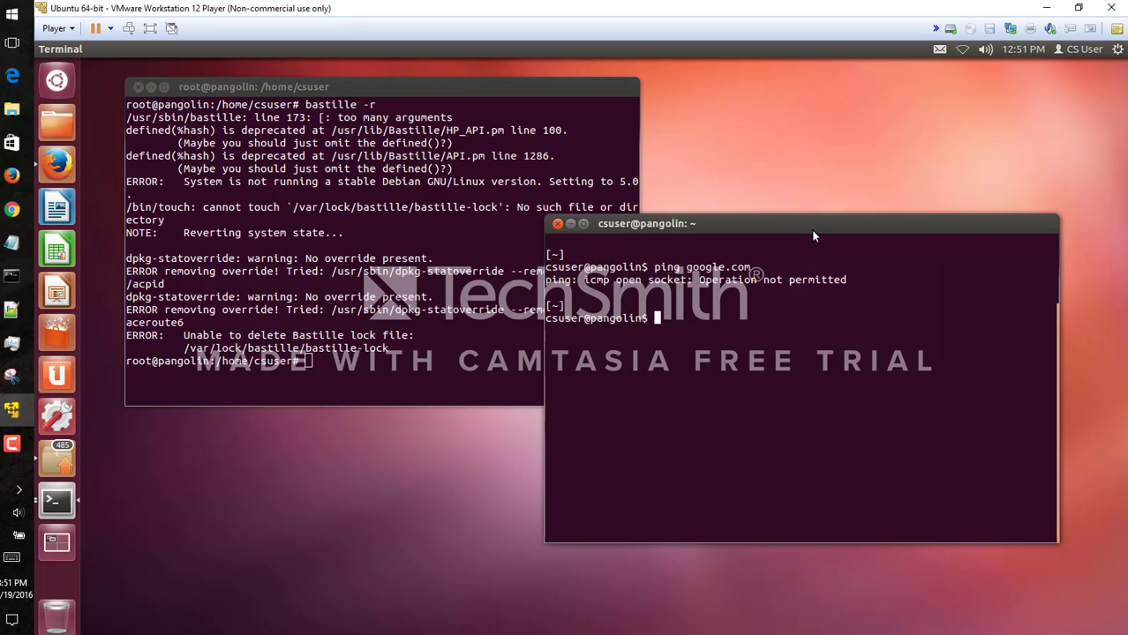
{"action": "type", "text": "ping google.com"}
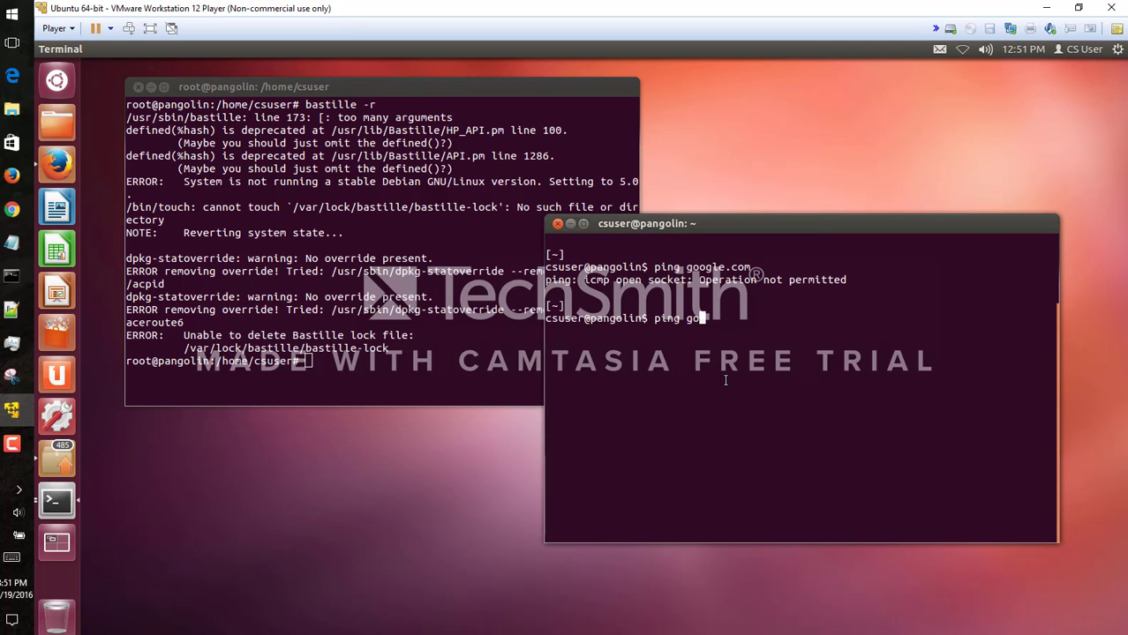
{"action": "key", "text": "Return"}
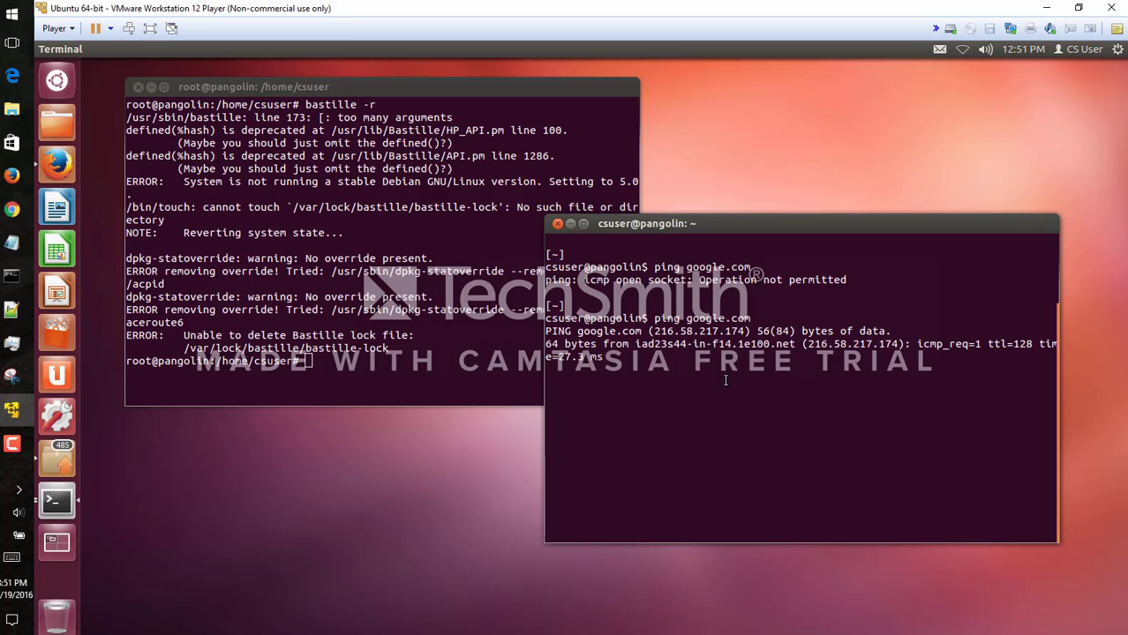